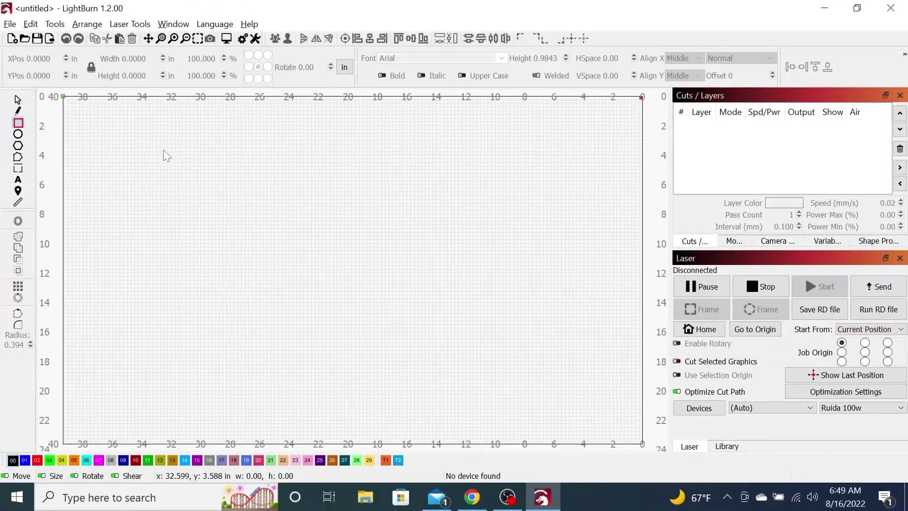
Draw a rectangle and set its width to 6 inches and height to 3 inches.
left_click_drag(164, 149, 290, 234)
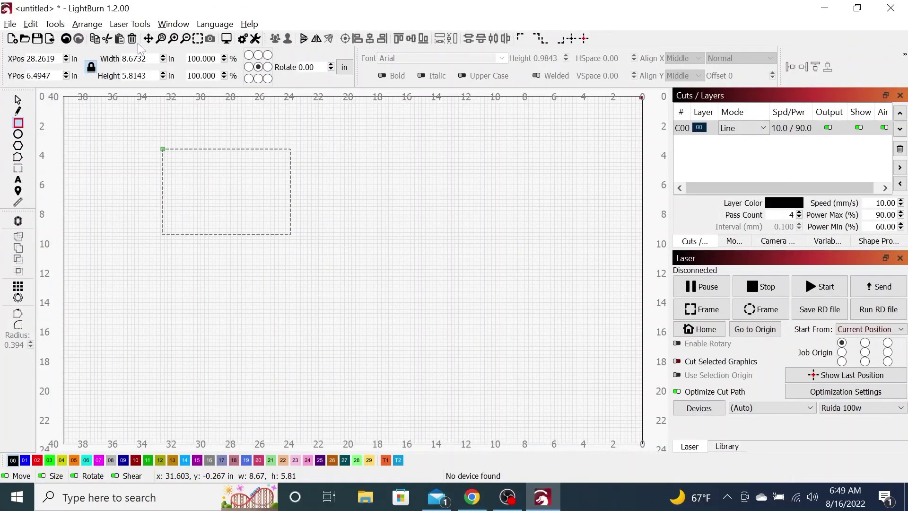
left_click(91, 68)
key("Tab")
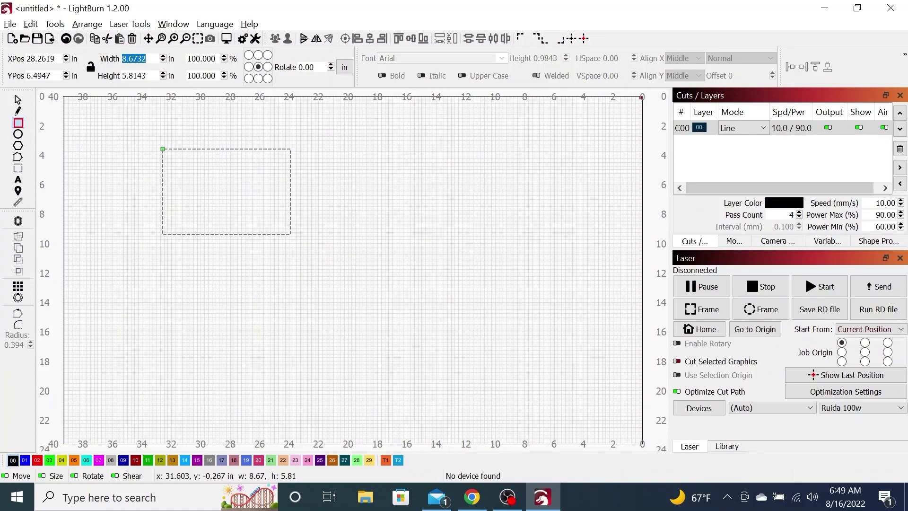
type("6")
key("Tab")
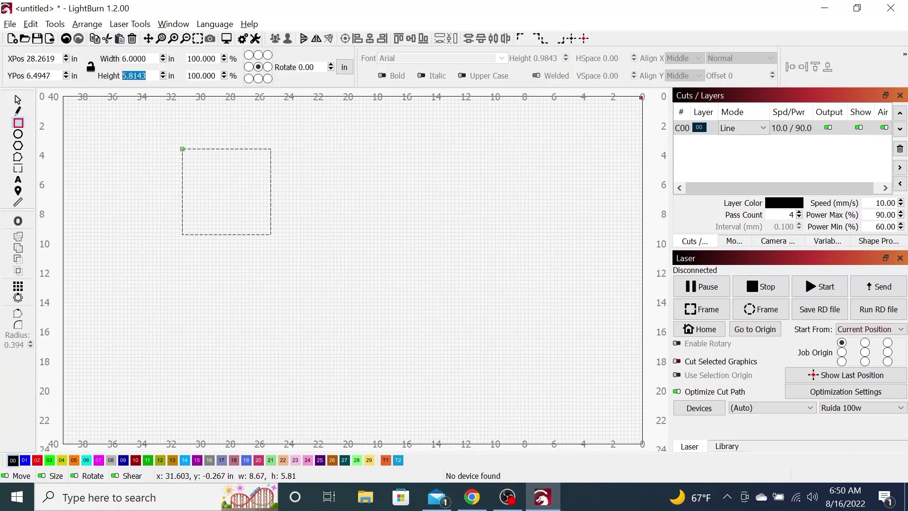
type("3")
key("Tab")
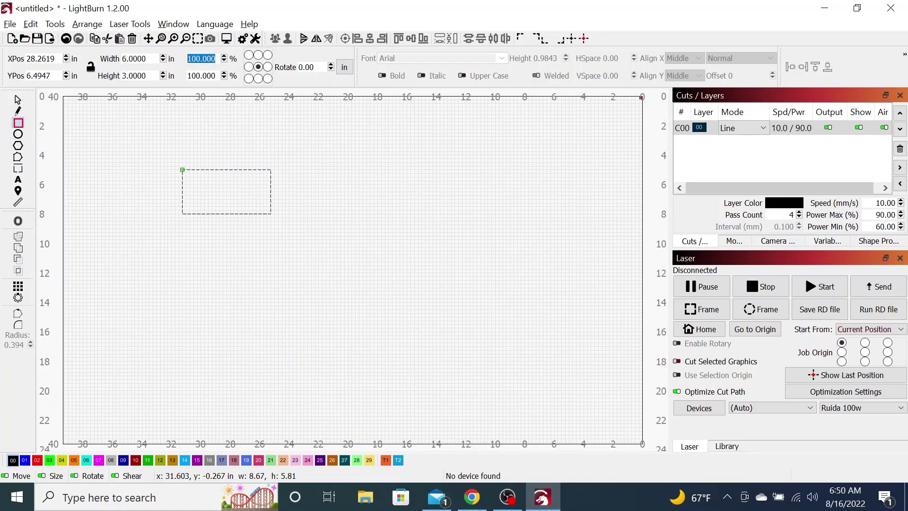
From the rectangle's right-click menu, choose Convert to Path.
left_click(18, 99)
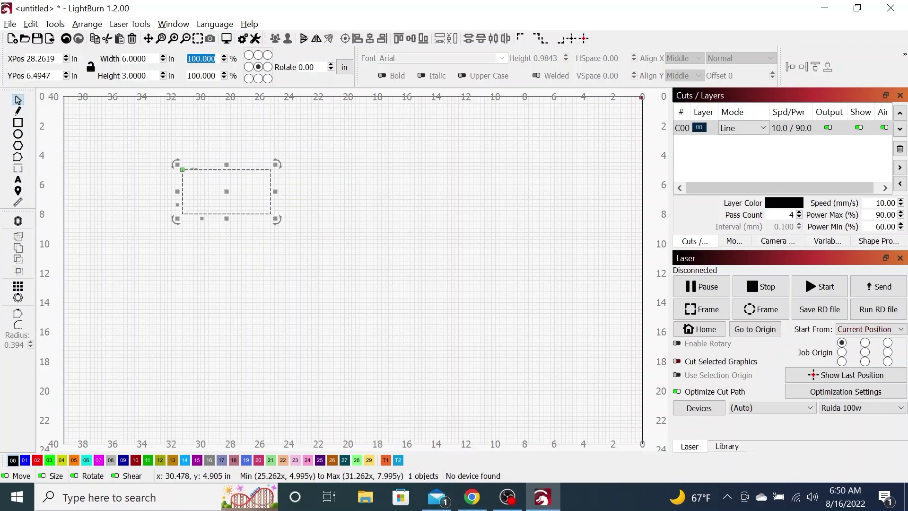
right_click(194, 169)
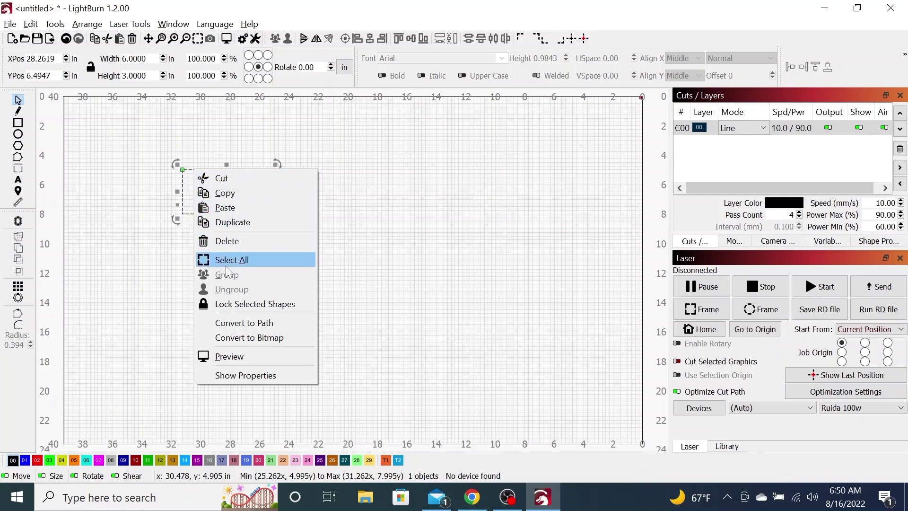
left_click(240, 323)
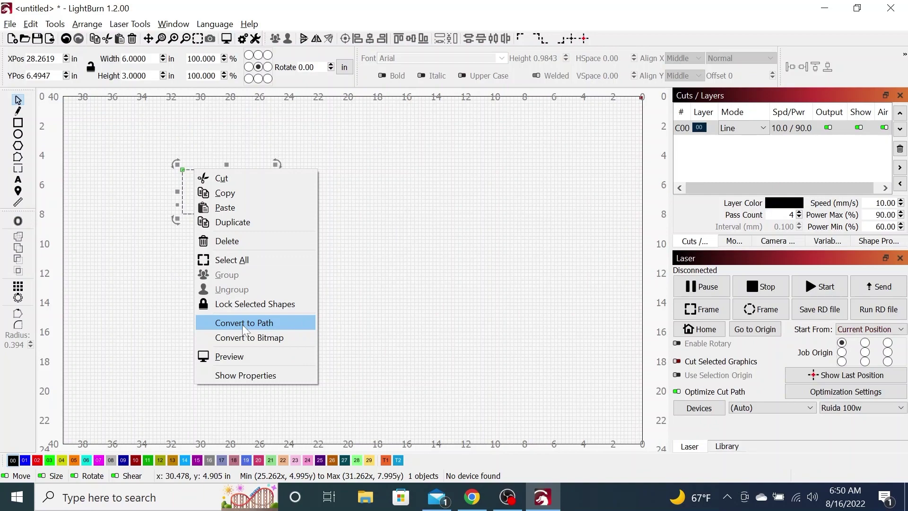
Apply the path conversion, then delete the rectangle's right and bottom edges in node editing.
left_click(232, 323)
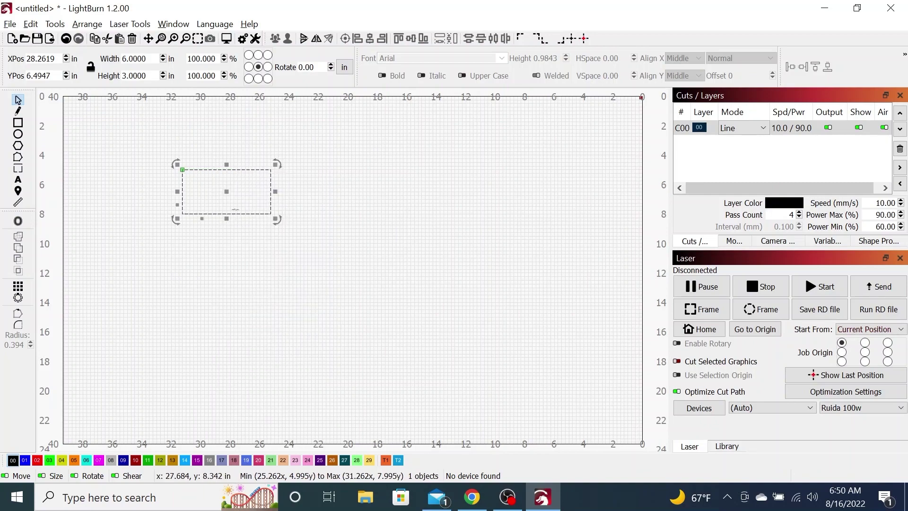
scroll(257, 192, "up", 3)
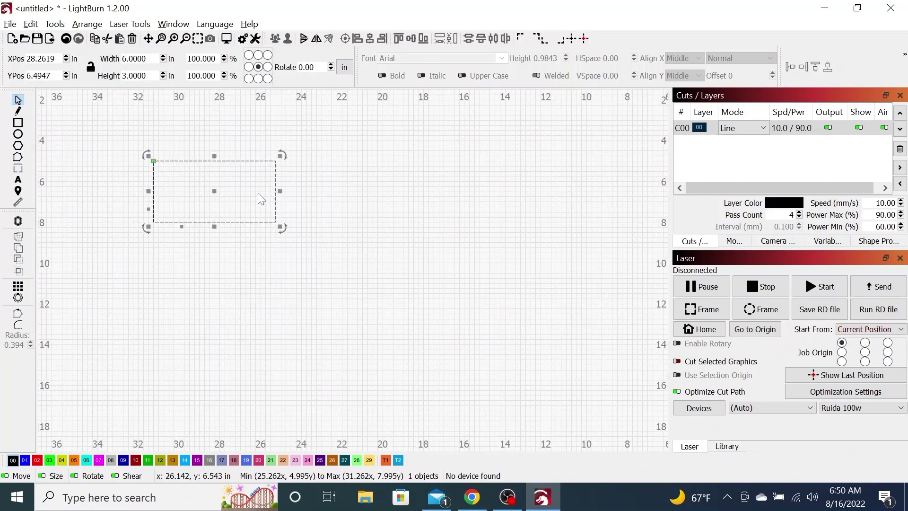
left_click(18, 157)
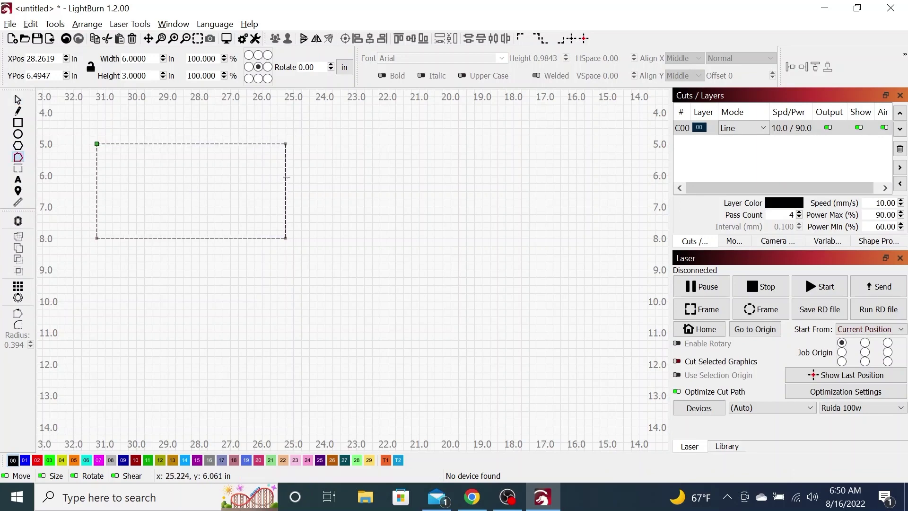
key("d")
key("d")
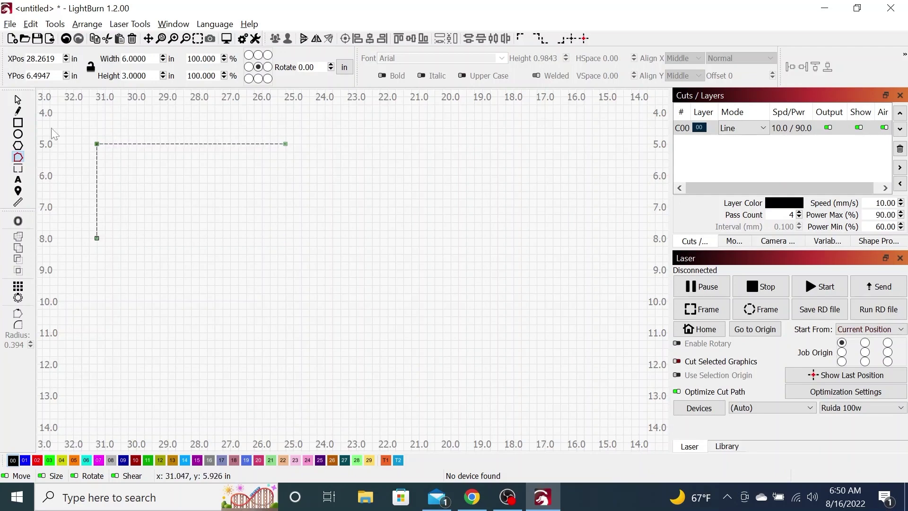
With the Ellipse tool, place a circle near the L's corner.
left_click(17, 101)
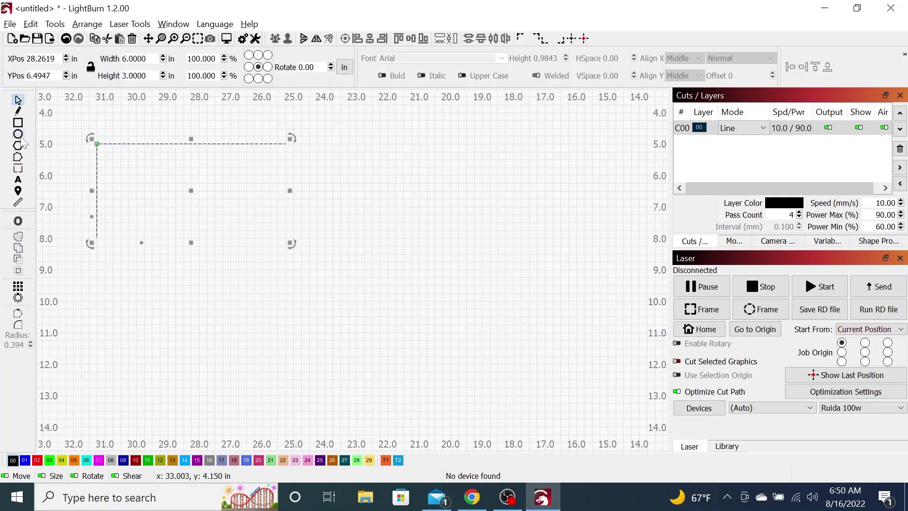
left_click(19, 135)
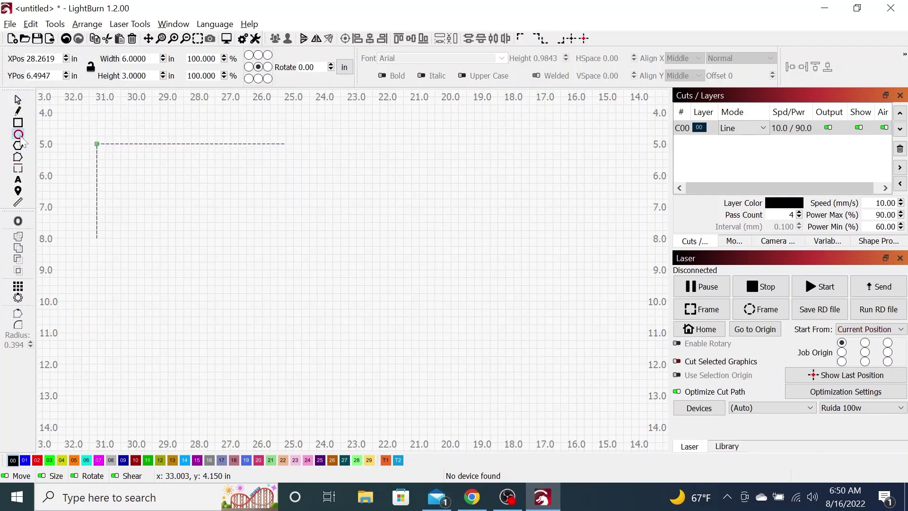
left_click(73, 134)
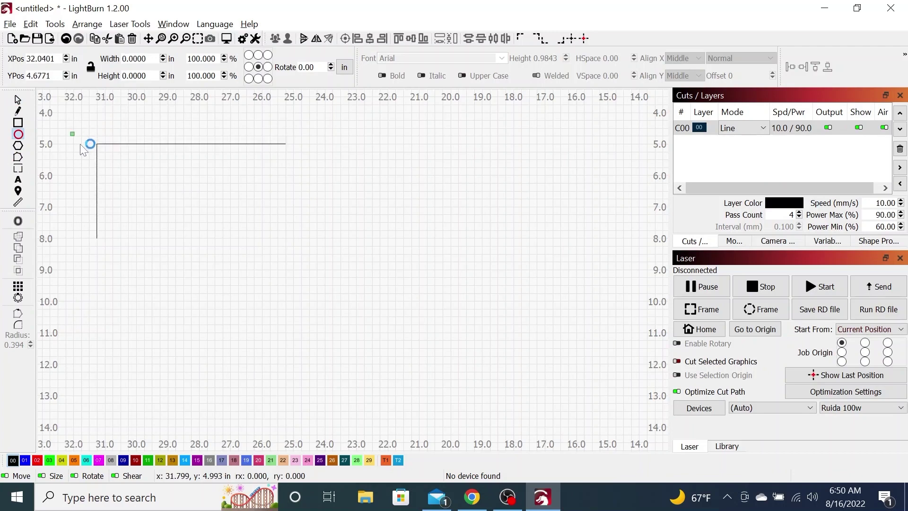
Select and delete the stray zero-size ellipse.
key("Escape")
left_click(81, 149)
key("Delete")
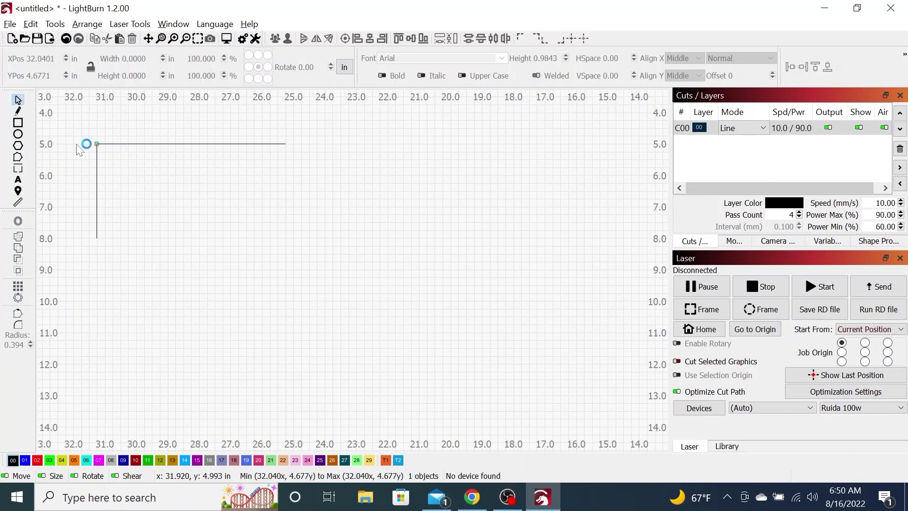
Draw a small circle beside the corner and size it to 0.5 inch.
left_click(19, 135)
mouse_move(77, 126)
left_mouse_down()
mouse_move(90, 136)
mouse_move(79, 129)
left_mouse_up()
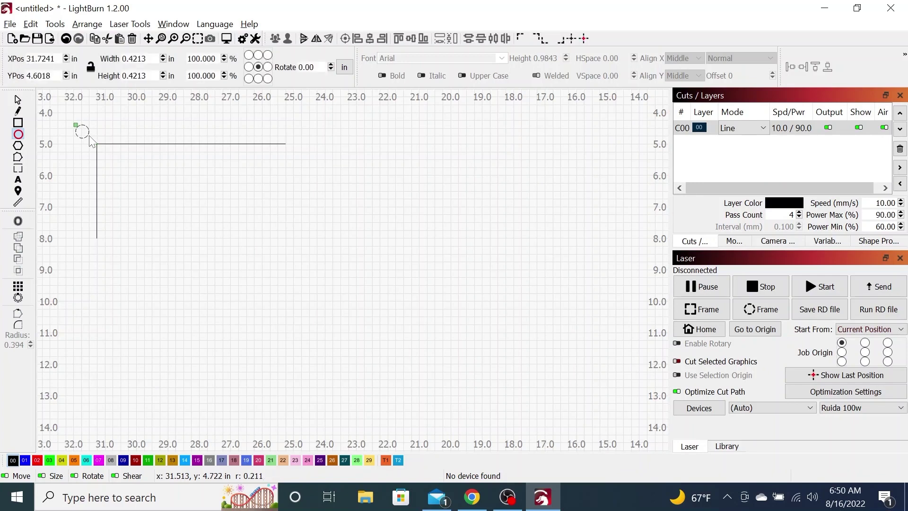
left_click(19, 100)
double_click(134, 59)
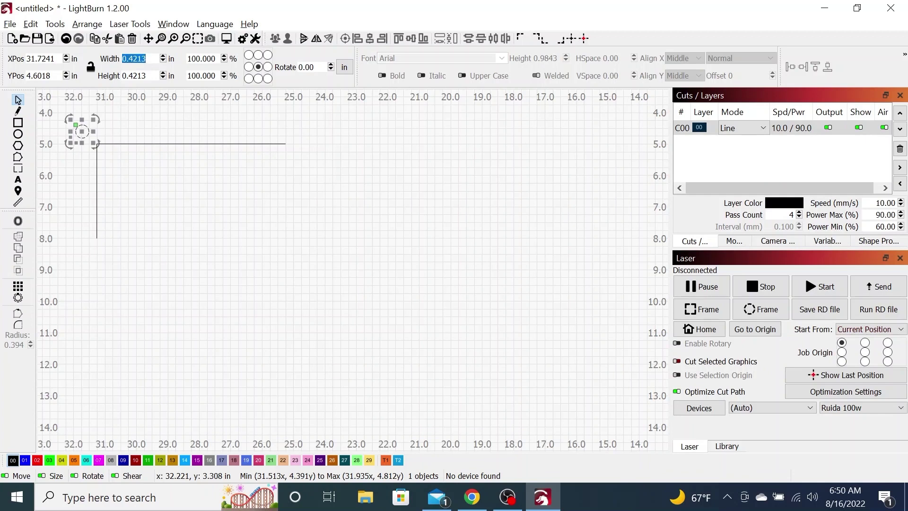
type(".5")
key("Return")
key("Tab")
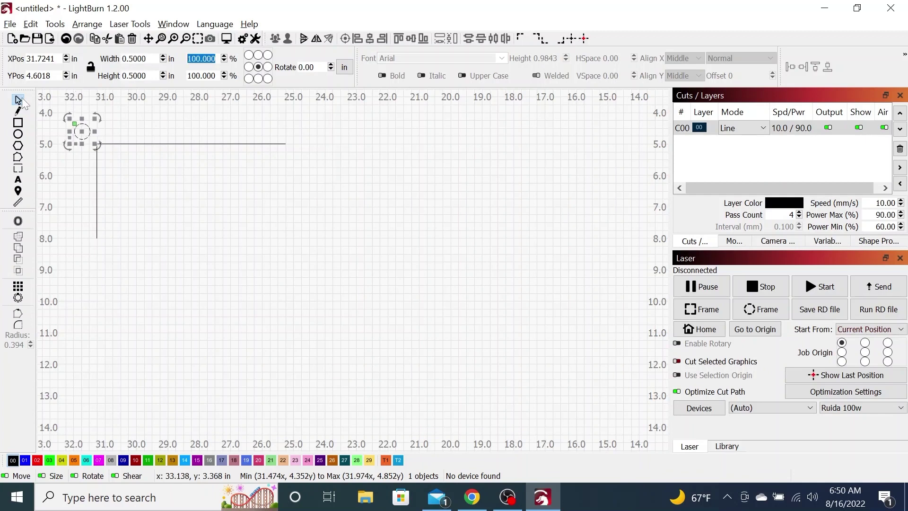
Move the circle onto the L's vertex, then select only the circle.
left_click_drag(85, 137, 100, 149)
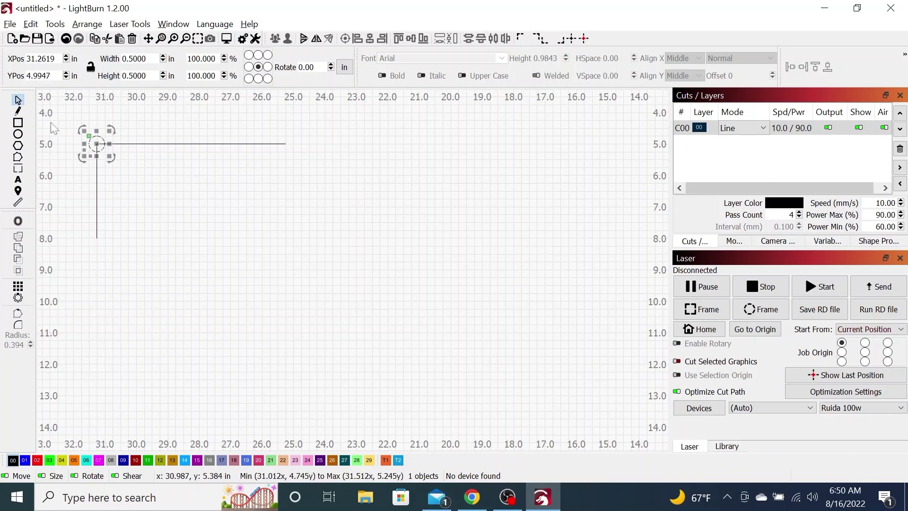
left_click(269, 244)
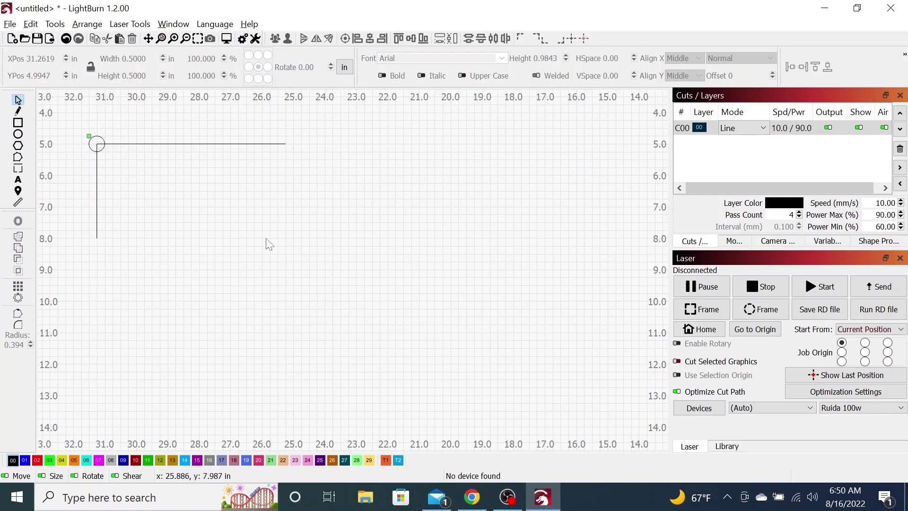
left_click_drag(237, 201, 75, 119)
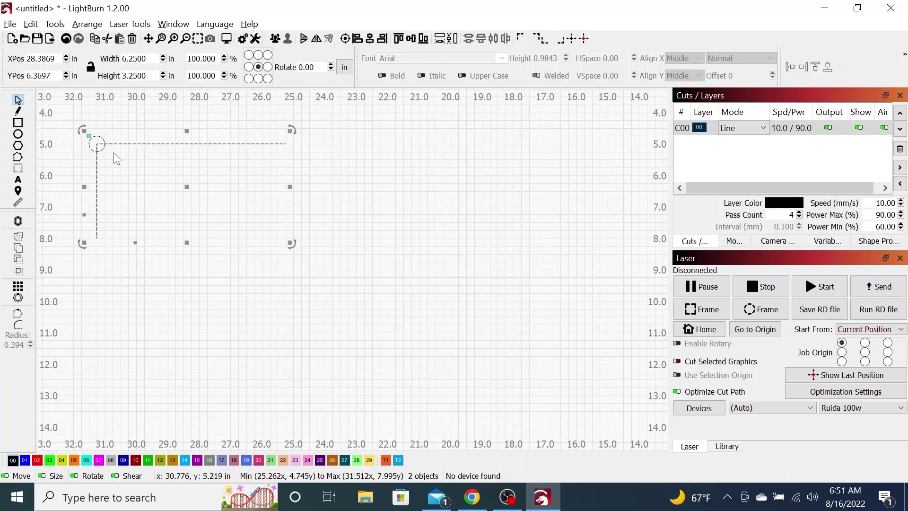
left_click(96, 134)
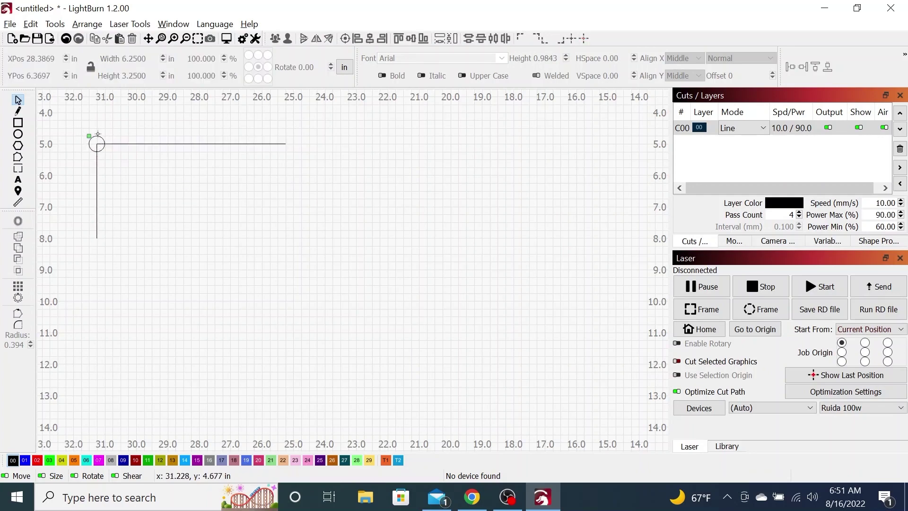
left_click(89, 137)
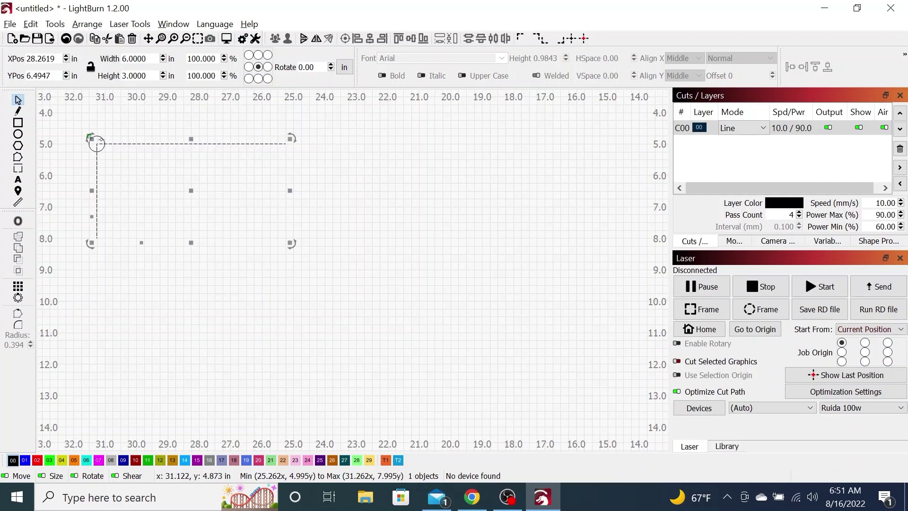
left_click(101, 137)
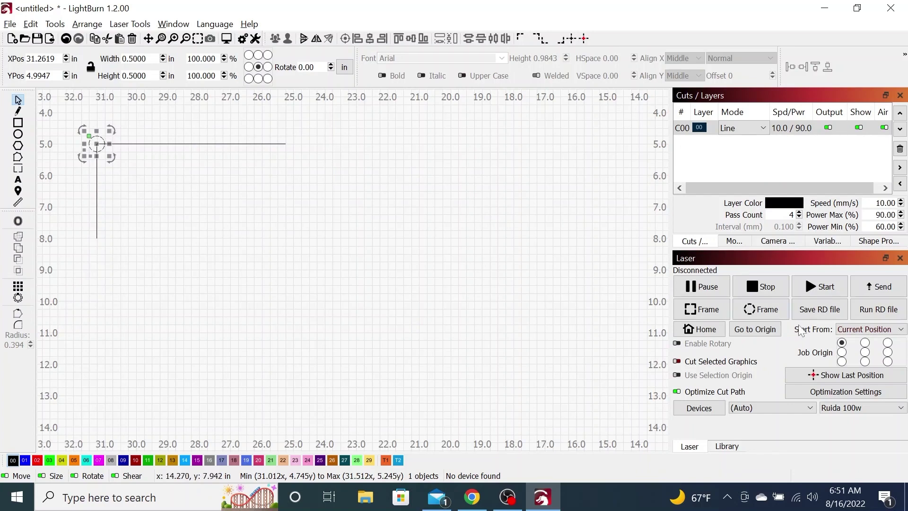
Set Job Origin to centre and enable Cut Selected Graphics and Use Selection Origin.
left_click(865, 352)
left_click(676, 362)
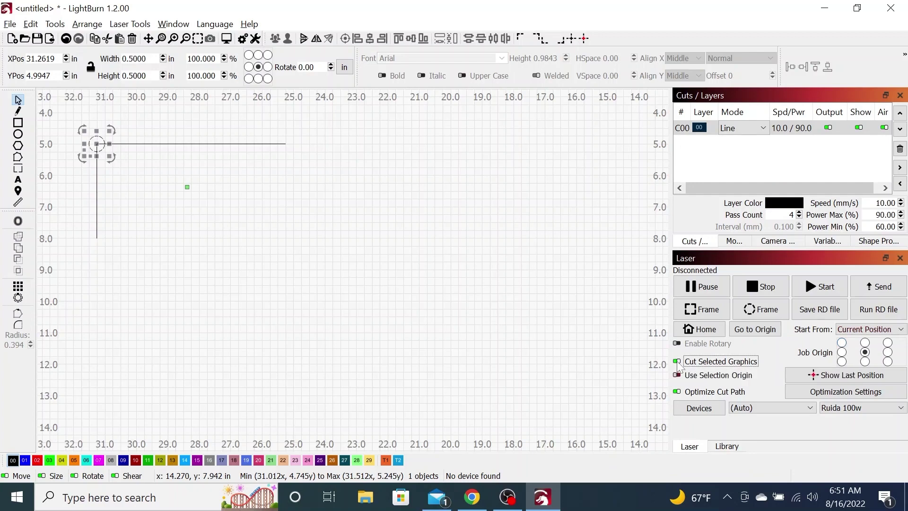
left_click(677, 376)
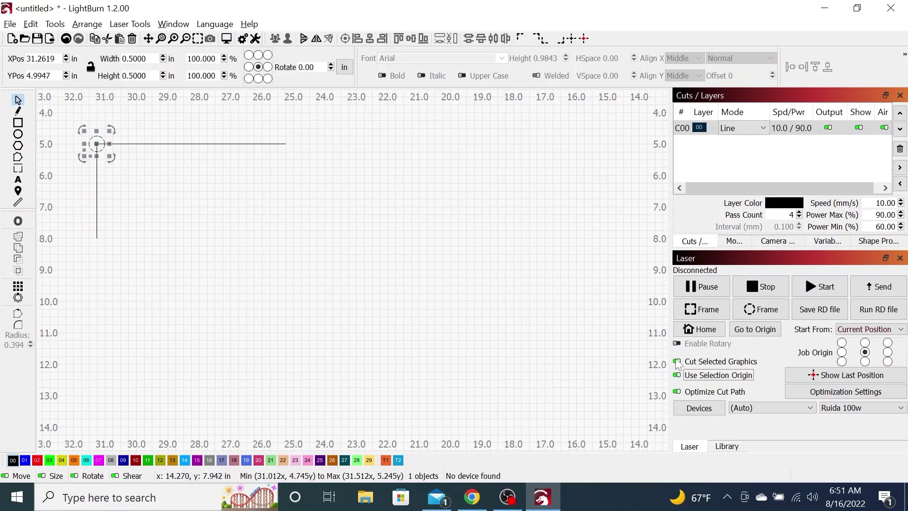
Check the L line and corner circle selections, ending with nothing selected.
left_click(246, 144)
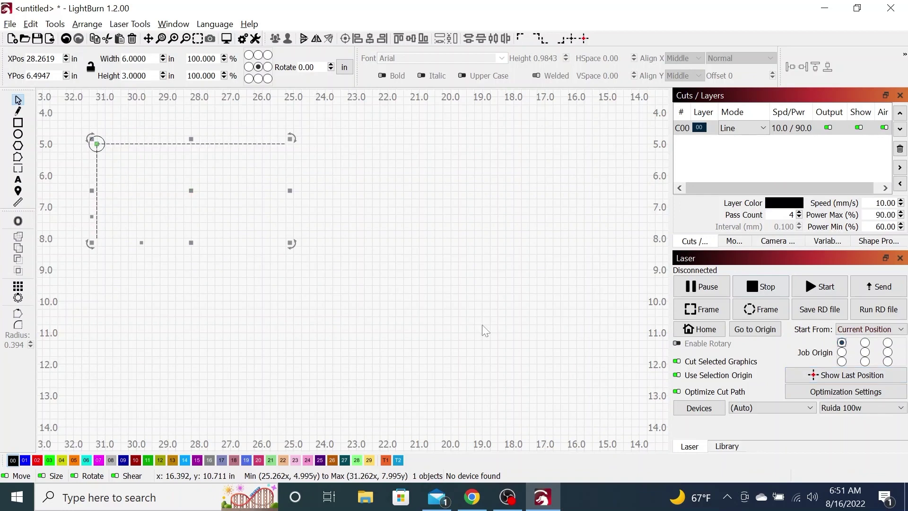
left_click(325, 290)
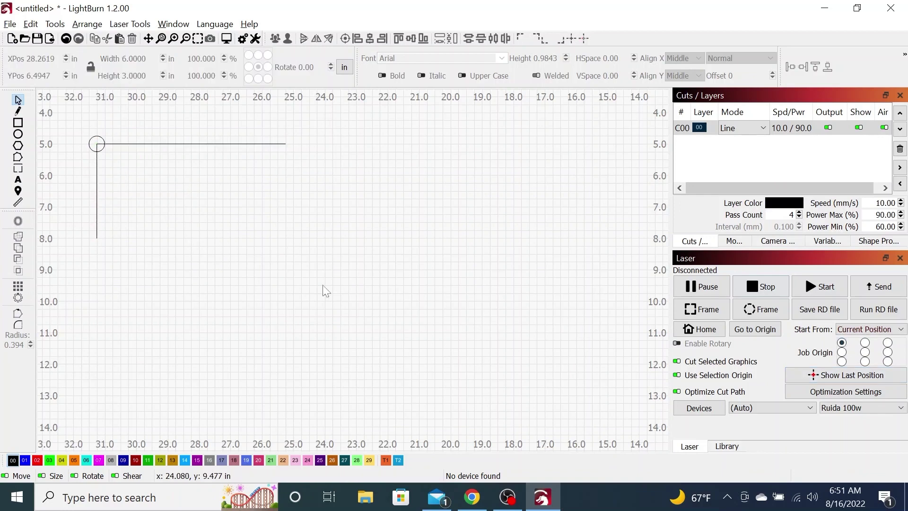
left_click(90, 141)
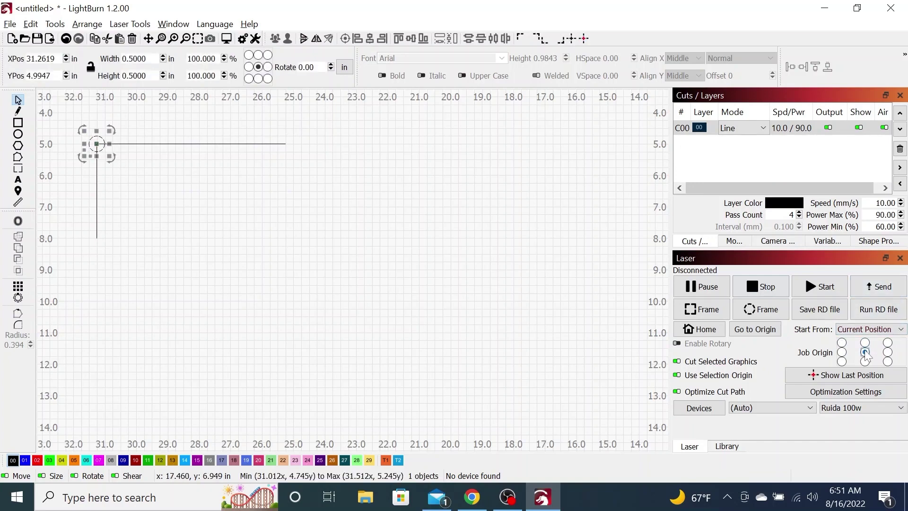
left_click(493, 248)
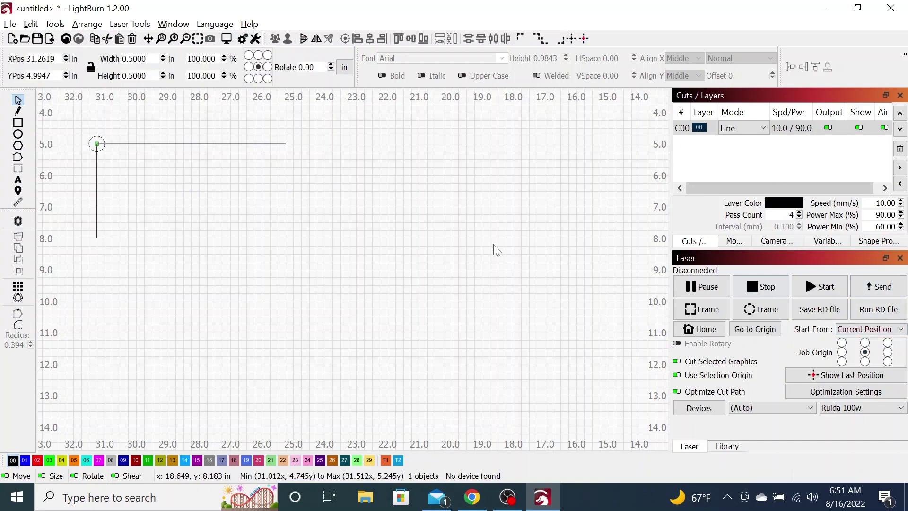
Give layer C00 50 mm/s speed, 40% max and min power, and Line mode.
double_click(788, 129)
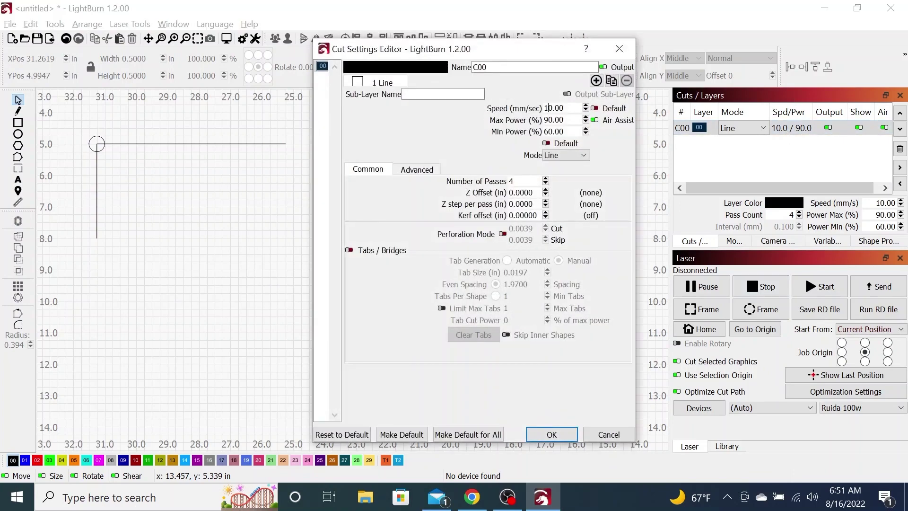
double_click(546, 108)
type("50")
key("Tab")
type("40")
key("Tab")
type("40")
key("Tab")
left_click(562, 155)
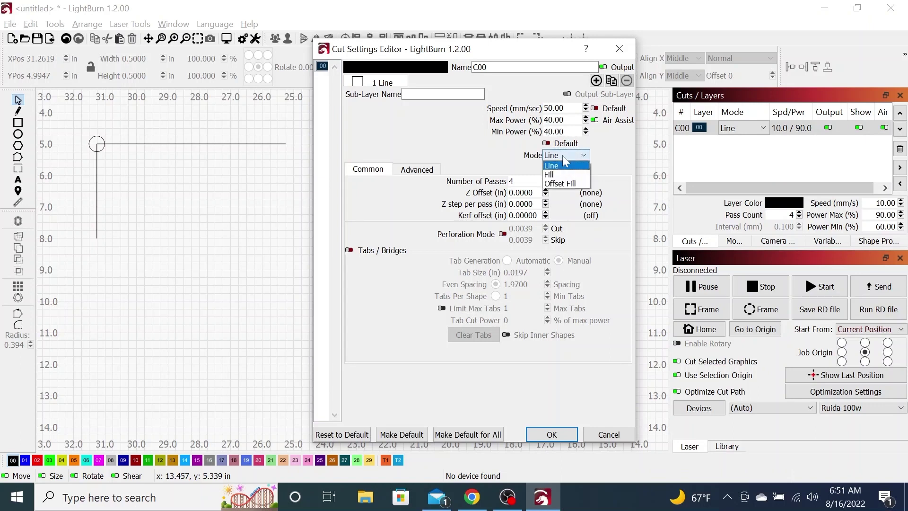
left_click(560, 166)
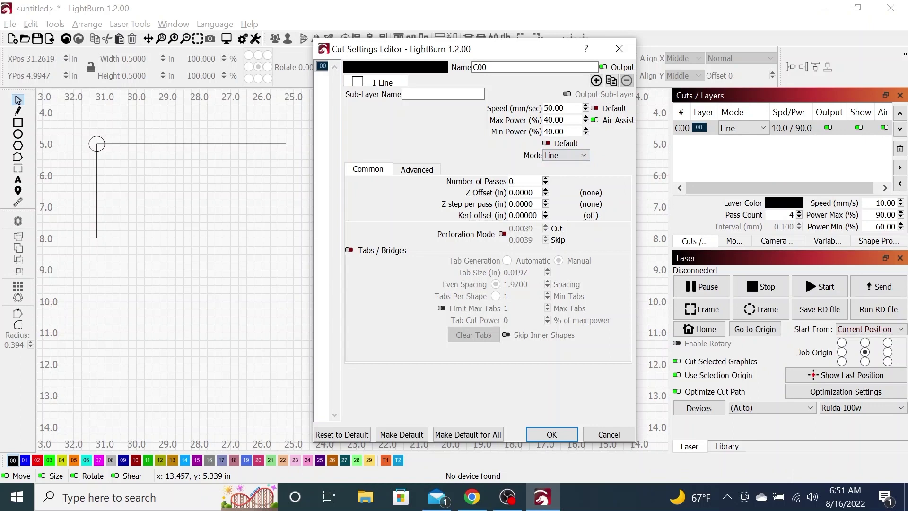
Correct the layer's pass count from 4 to a single pass and apply it.
type("4")
key("Tab")
key("shift+Tab")
key("Return")
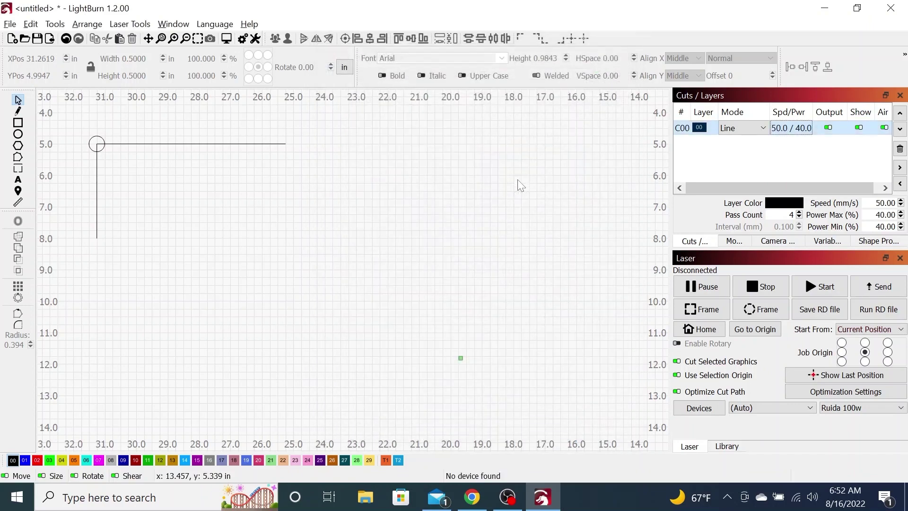
double_click(801, 128)
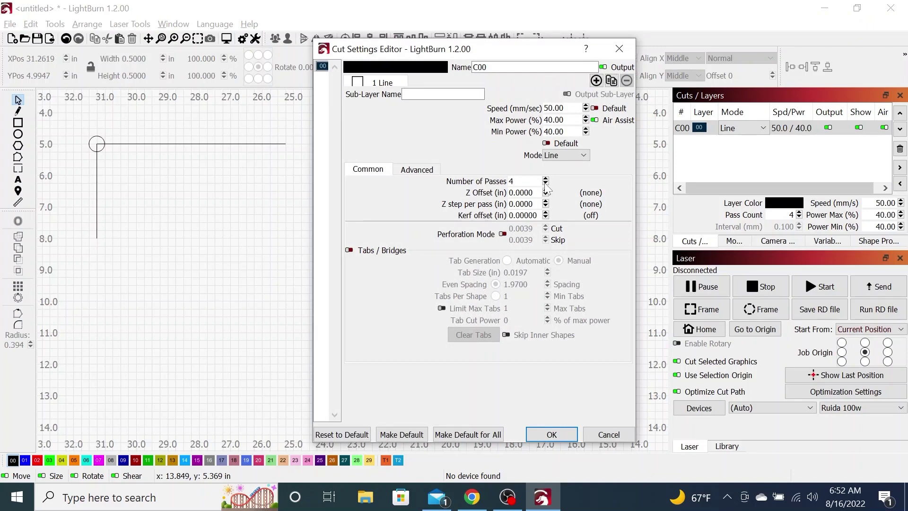
left_click(549, 433)
left_click(399, 279)
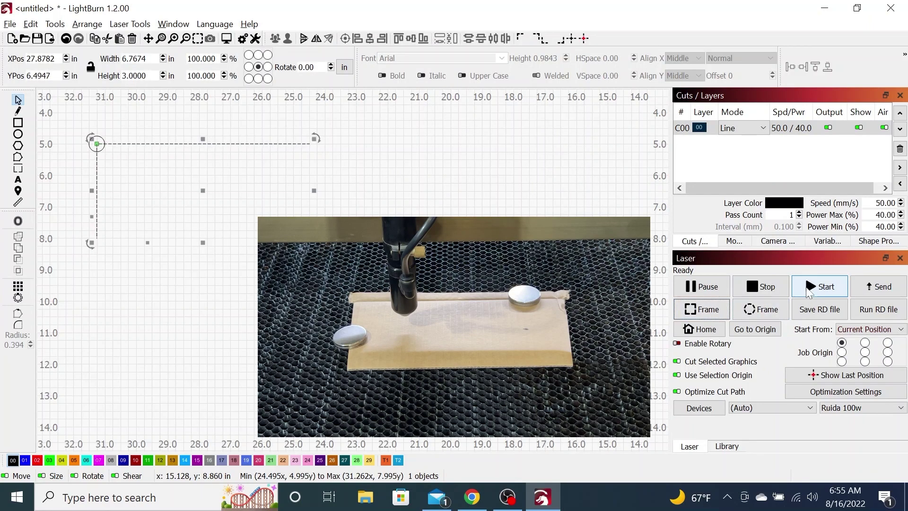
Cut the L lines, then frame the corner circle from its centre and cut it.
left_click(809, 292)
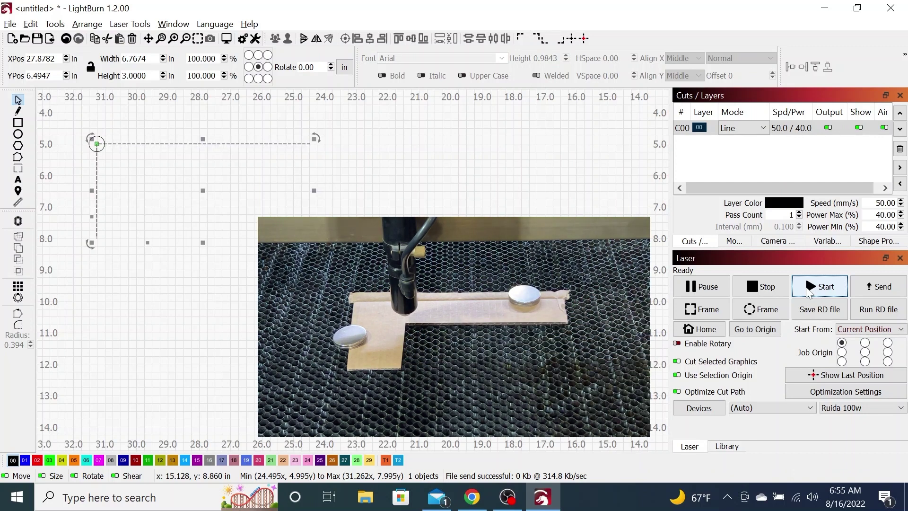
left_click(97, 135)
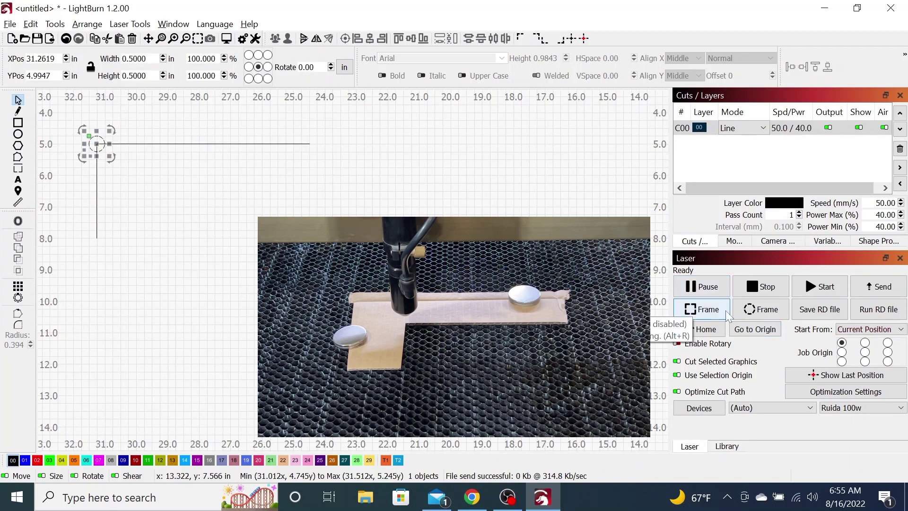
left_click(865, 352)
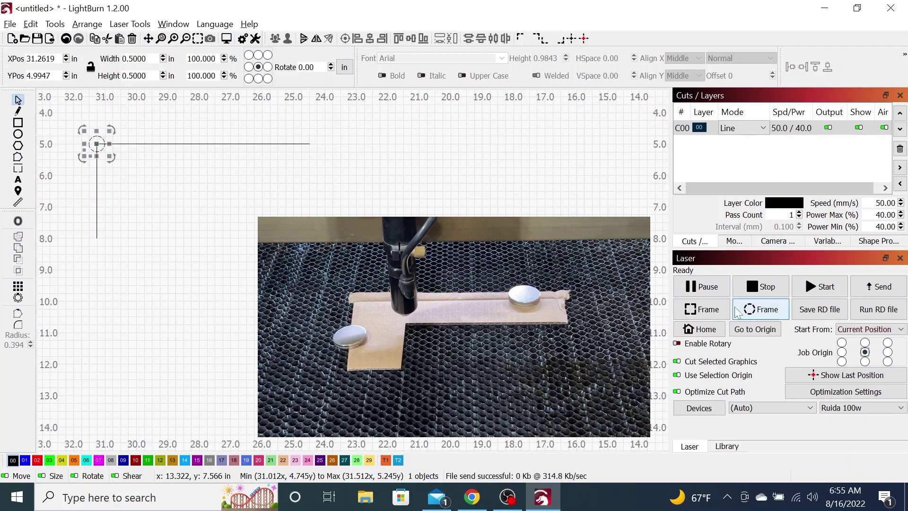
left_click(712, 313)
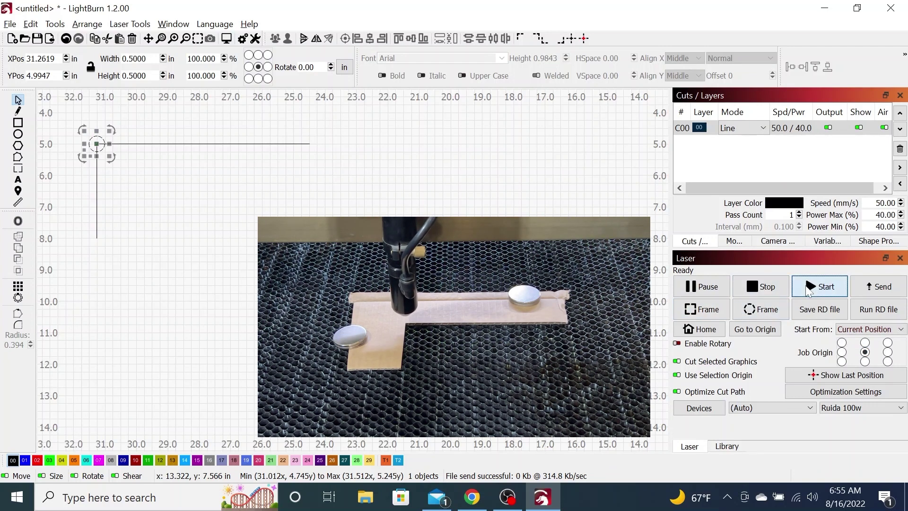
left_click(809, 287)
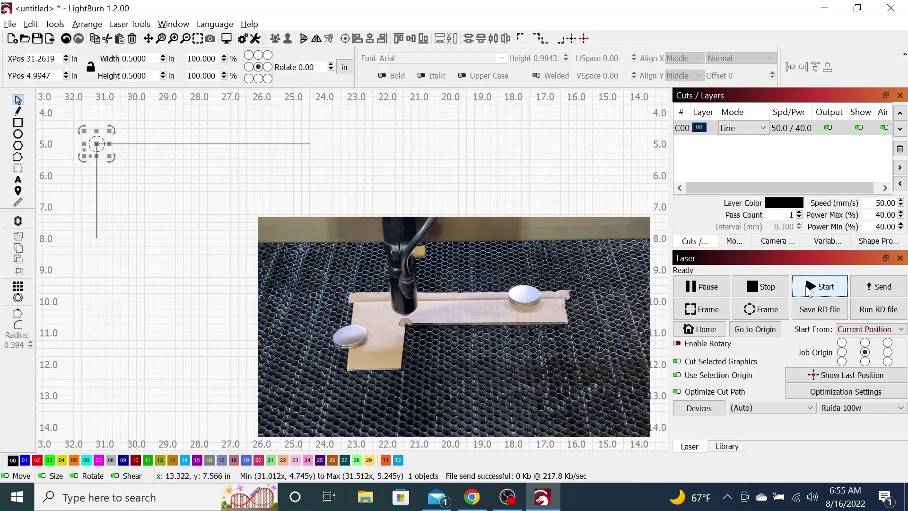